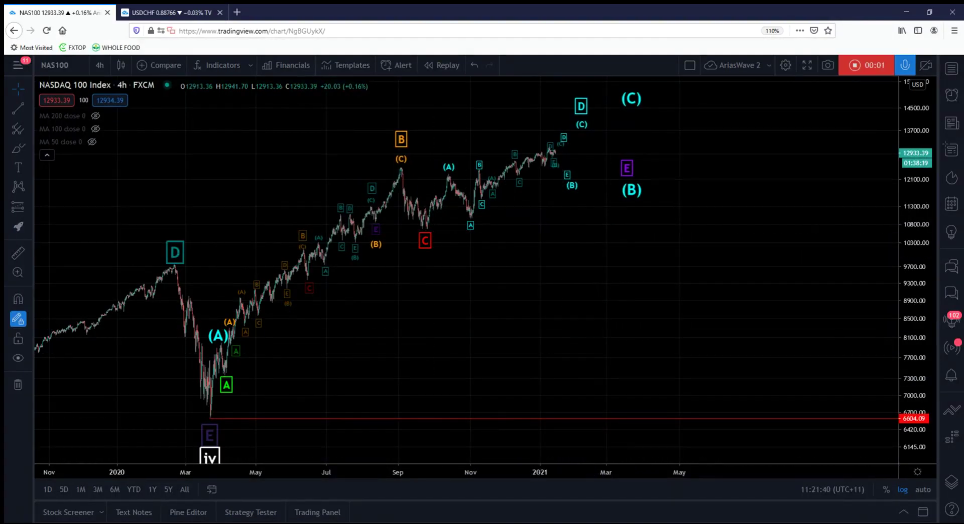
# Center the recent waves with space to the right, then select the wave count near recent highs.
pyautogui.scroll(2, 301, 378)
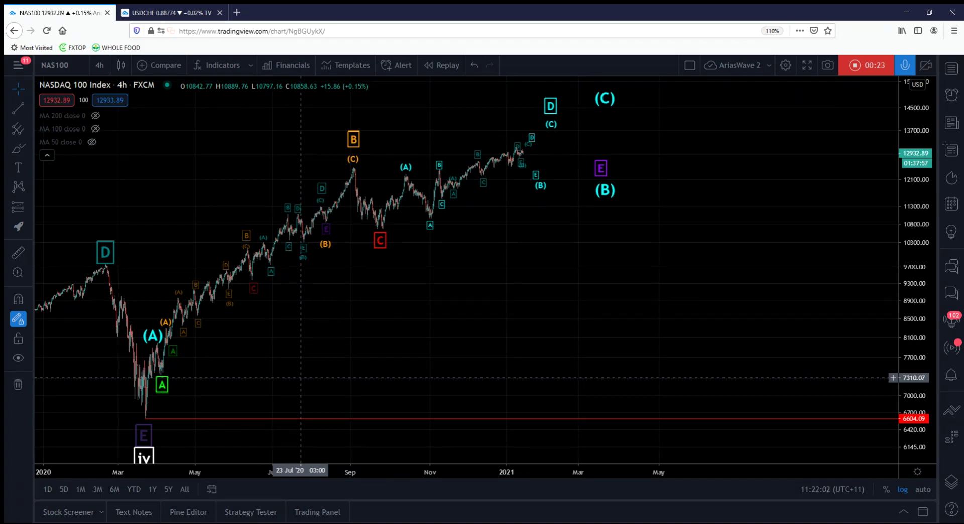
pyautogui.moveTo(346, 371); pyautogui.dragTo(447, 371)
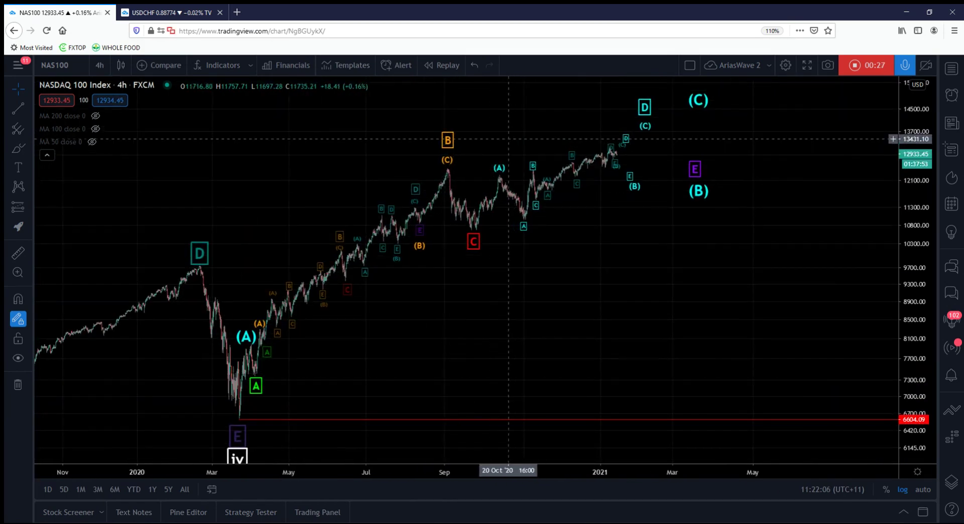
pyautogui.moveTo(464, 140); pyautogui.dragTo(349, 143)
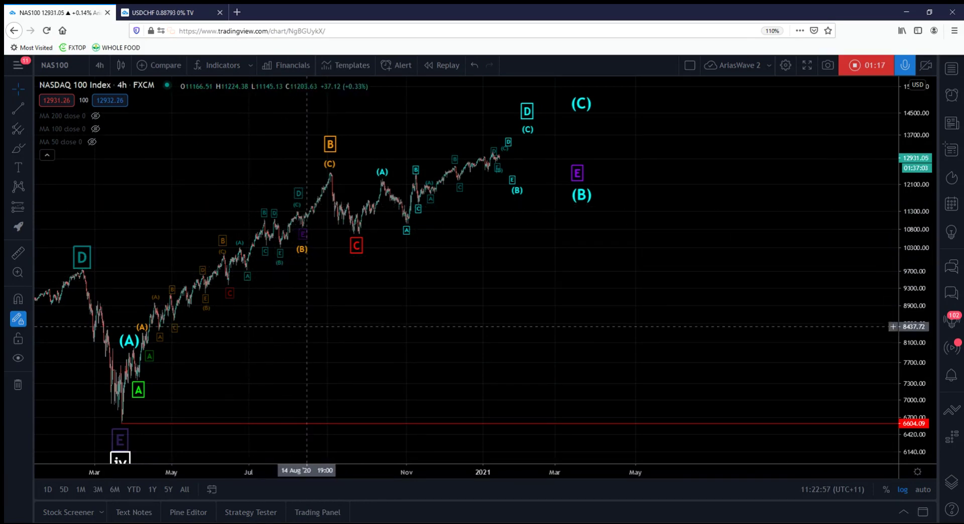
pyautogui.moveTo(307, 327); pyautogui.dragTo(445, 322)
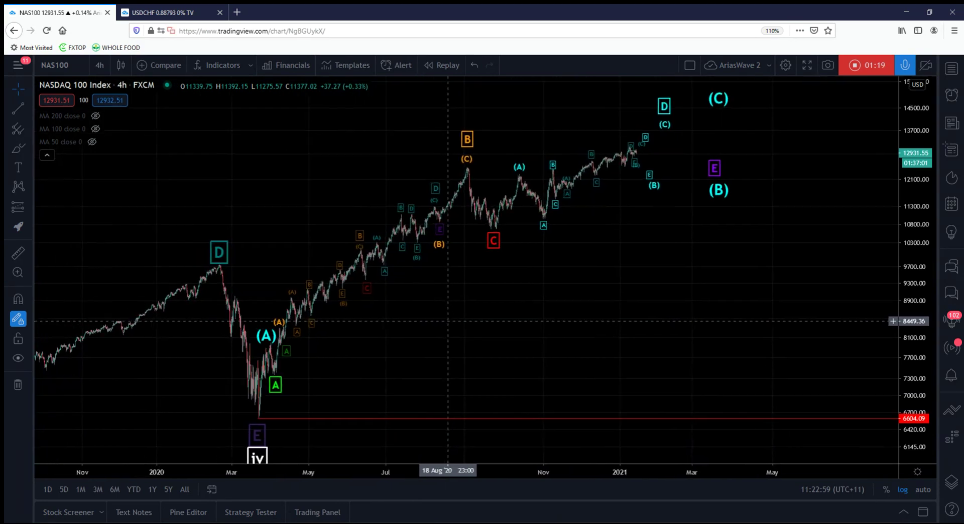
pyautogui.moveTo(423, 431); pyautogui.dragTo(301, 430)
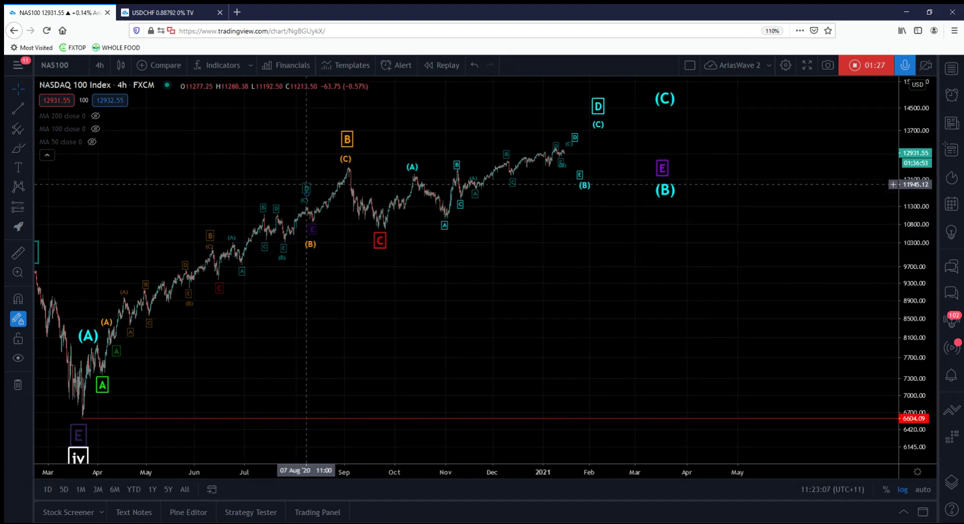
pyautogui.moveTo(635, 311); pyautogui.dragTo(613, 332)
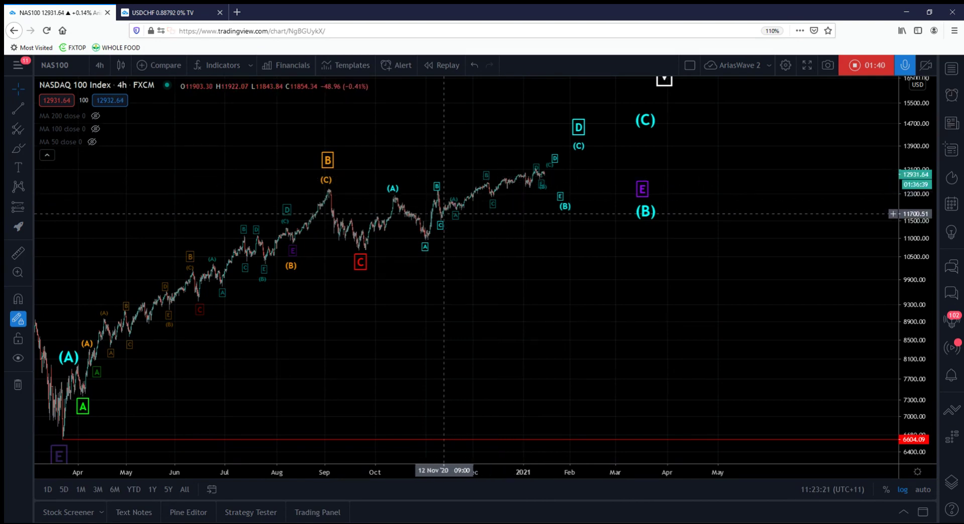
pyautogui.click(452, 199)
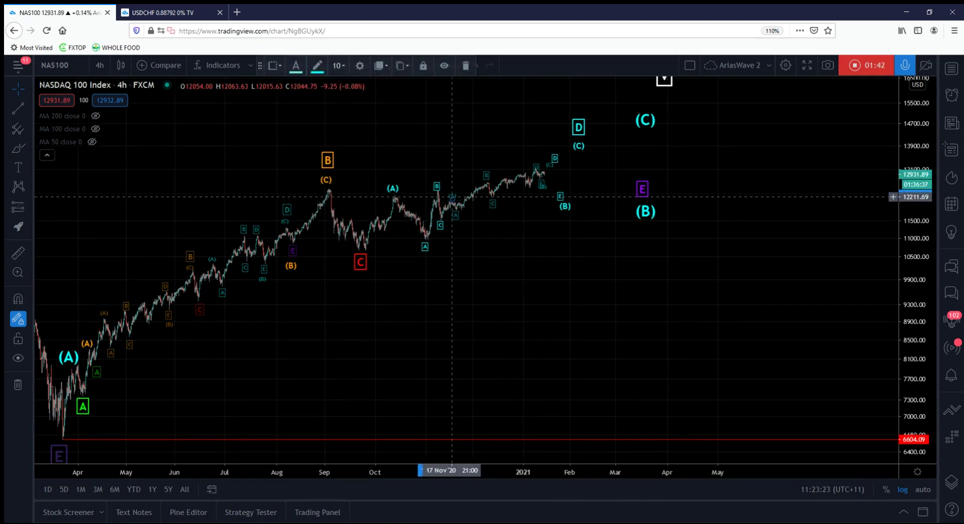
pyautogui.click(455, 204)
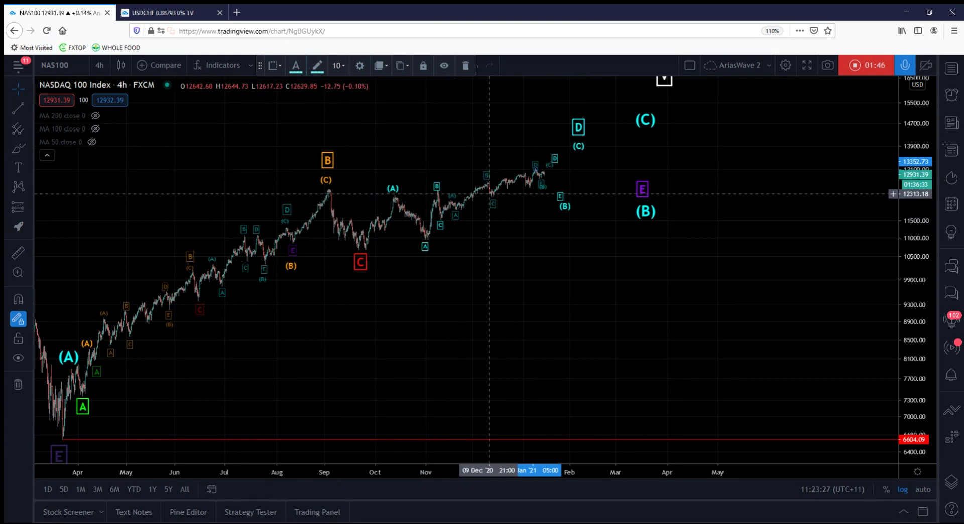
# Lift the small latest count's mid-January wave point up to the latest January high.
pyautogui.click(534, 166)
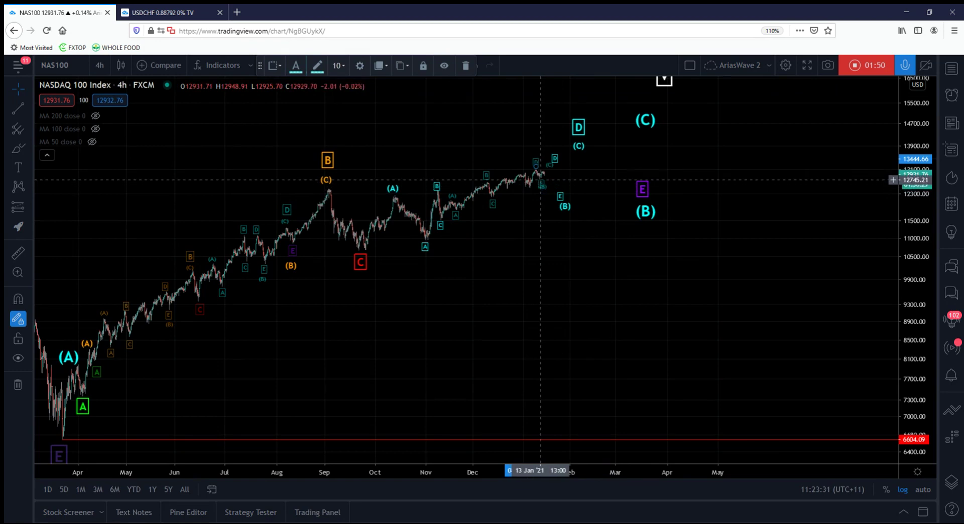
pyautogui.click(545, 188)
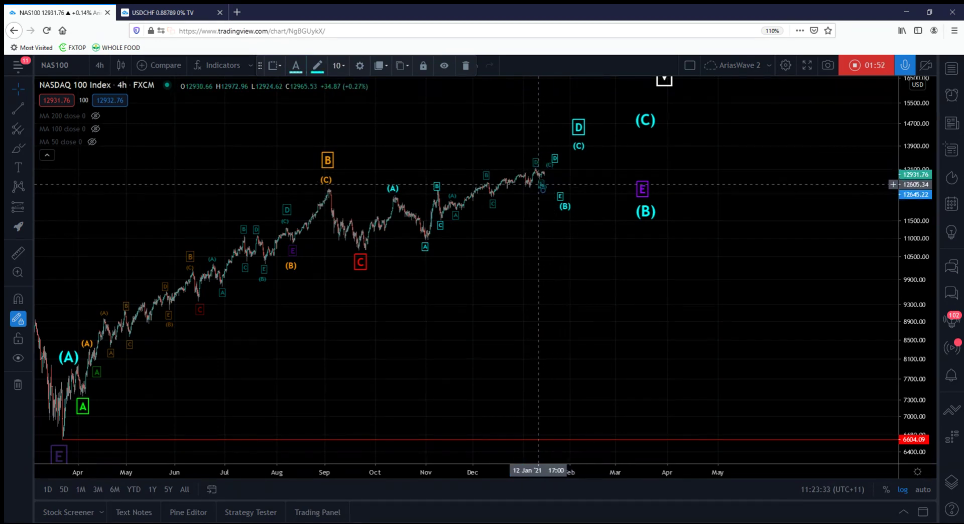
pyautogui.moveTo(545, 187); pyautogui.dragTo(547, 165)
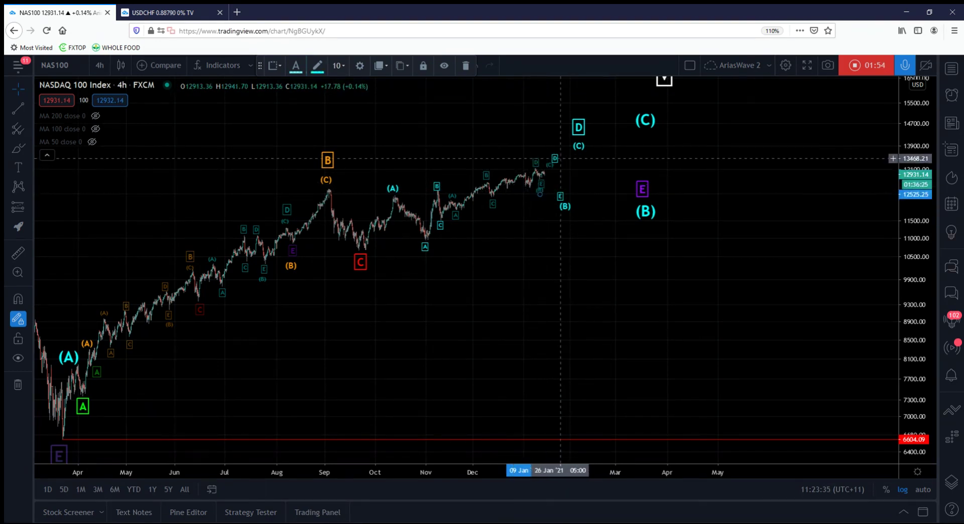
pyautogui.moveTo(546, 162); pyautogui.dragTo(550, 152)
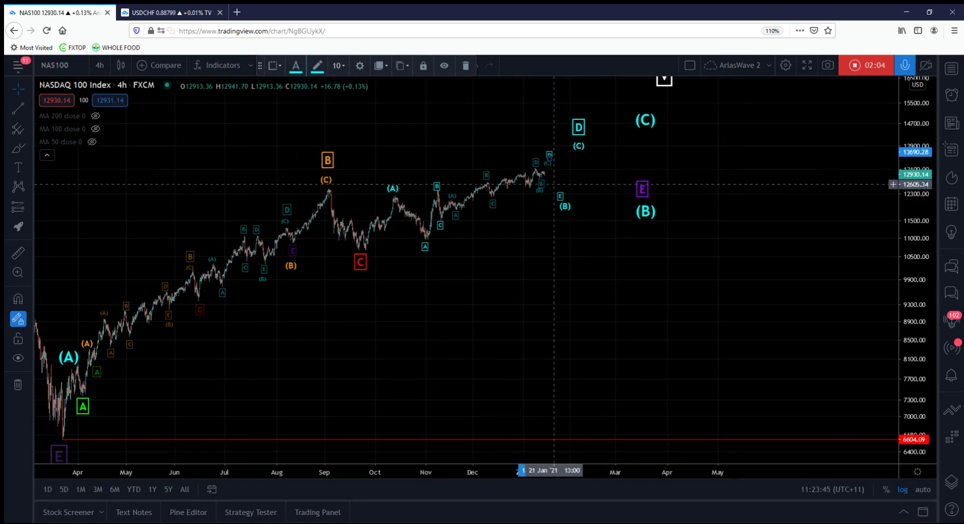
# Select the (B), D and small (C) wave labels, then pick the Trend Line tool.
pyautogui.click(566, 206)
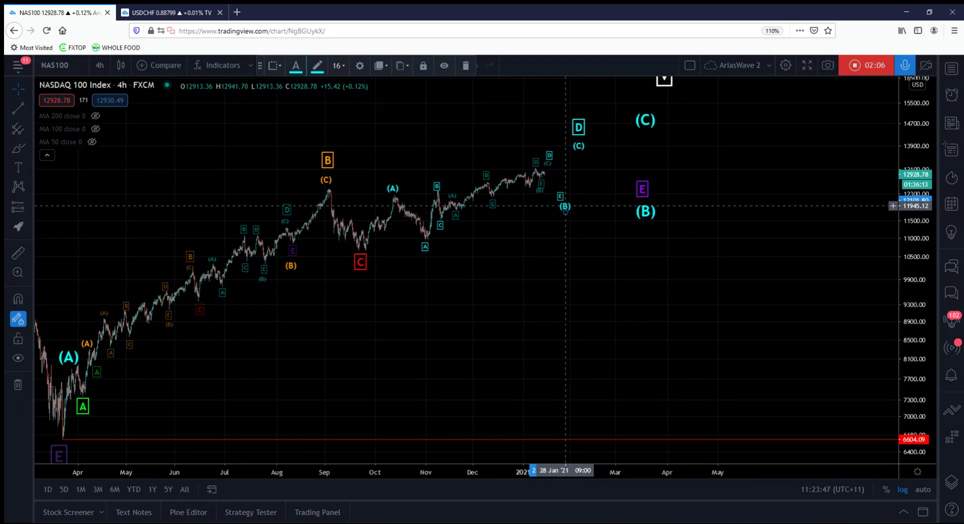
pyautogui.click(578, 120)
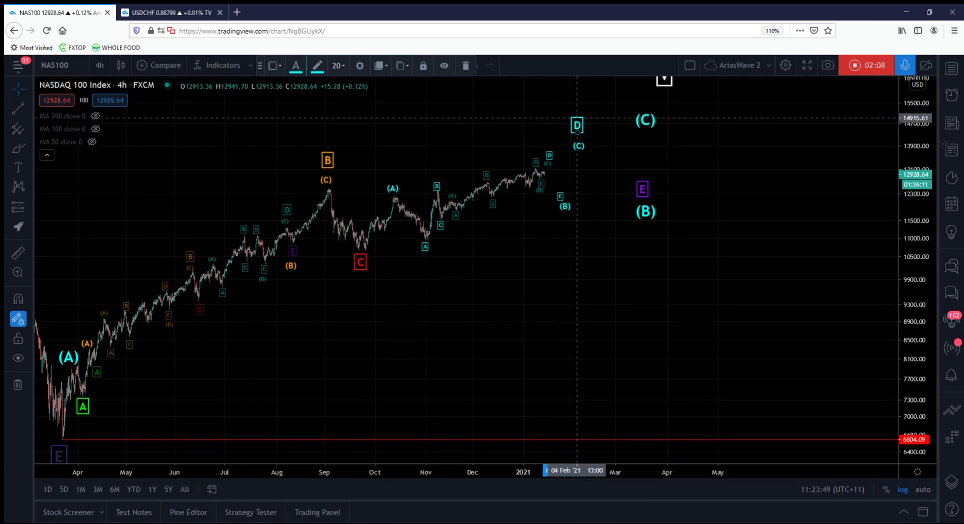
pyautogui.click(577, 145)
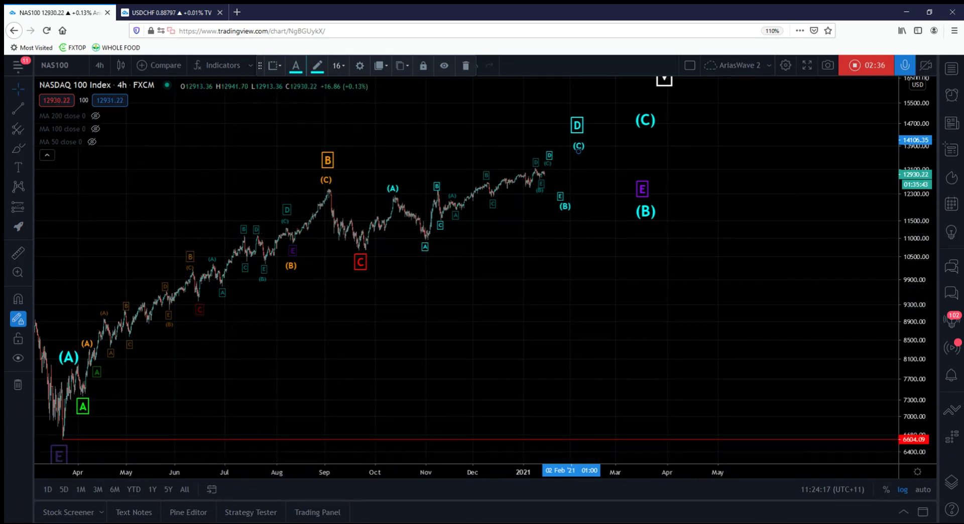
pyautogui.click(18, 108)
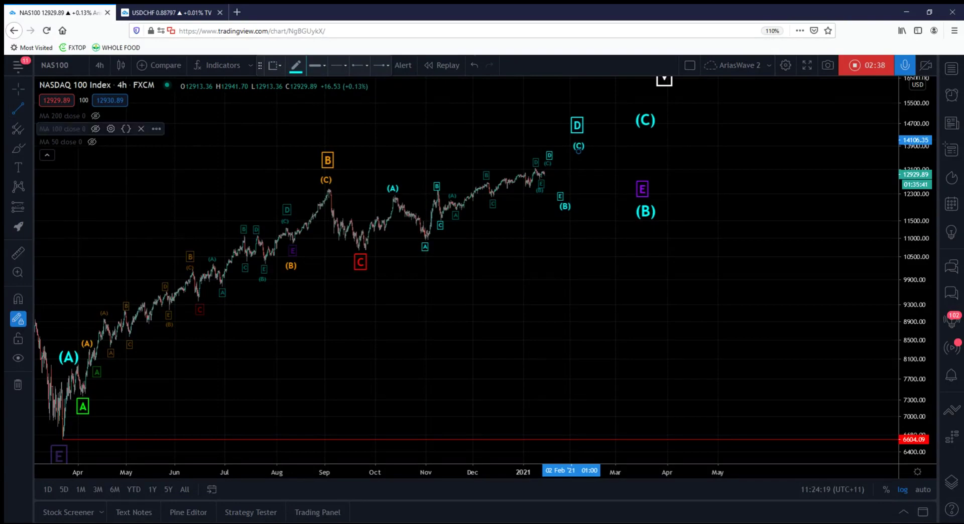
# Draw trend-line legs from the latest high down to (B), up to (C), then down near E.
pyautogui.click(551, 165)
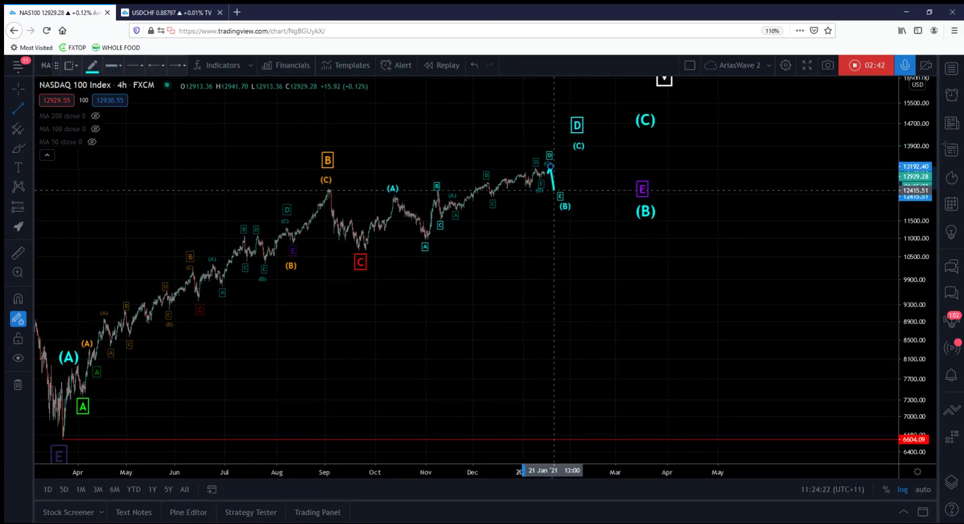
pyautogui.click(555, 190)
pyautogui.click(554, 191)
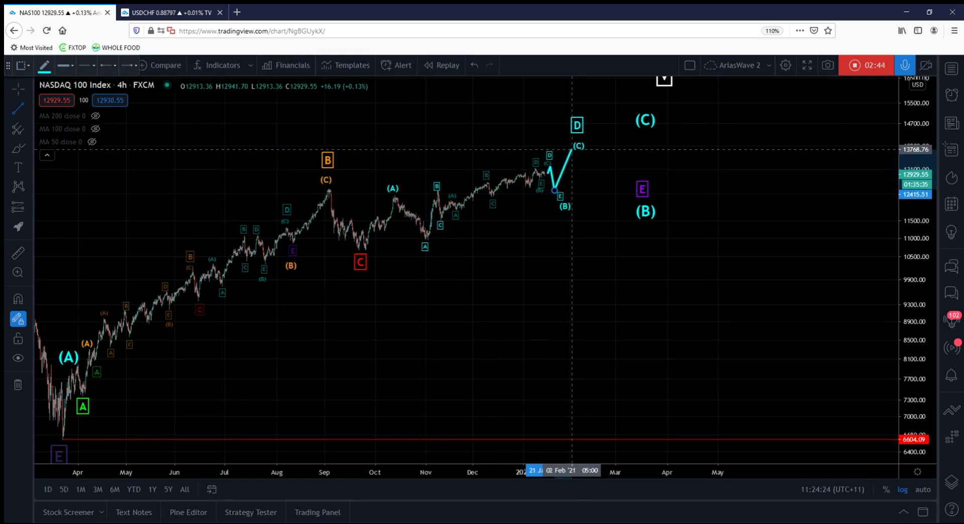
pyautogui.click(571, 149)
pyautogui.click(571, 148)
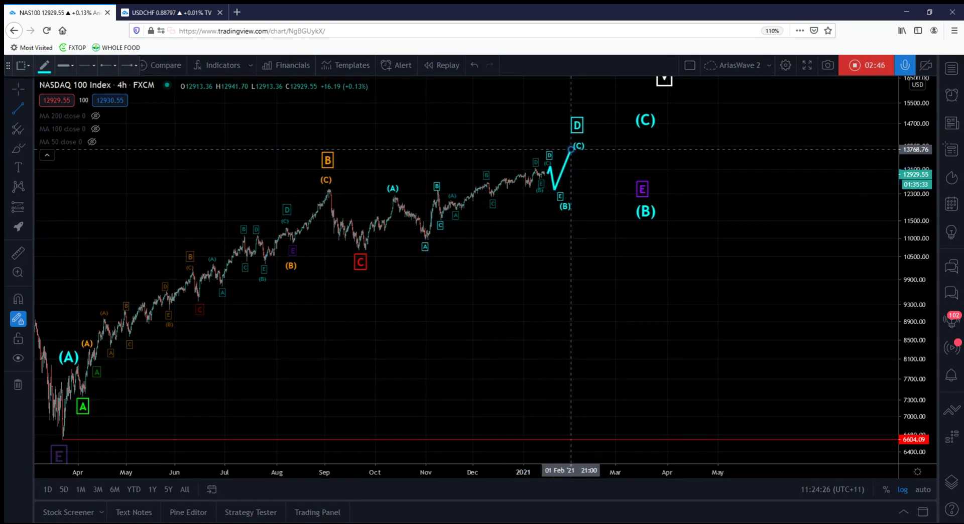
pyautogui.click(598, 182)
# Move the purple E label onto the path's low and shift the (B), (C) and V labels left.
pyautogui.moveTo(643, 190)
pyautogui.mouseDown()
pyautogui.moveTo(605, 196)
pyautogui.moveTo(601, 216)
pyautogui.mouseUp()
pyautogui.moveTo(644, 119); pyautogui.dragTo(632, 119)
pyautogui.moveTo(664, 81); pyautogui.dragTo(642, 87)
# Draw a cyan leg rising from the E low toward (C), and move the D/(C) labels onto the first peak.
pyautogui.click(616, 189)
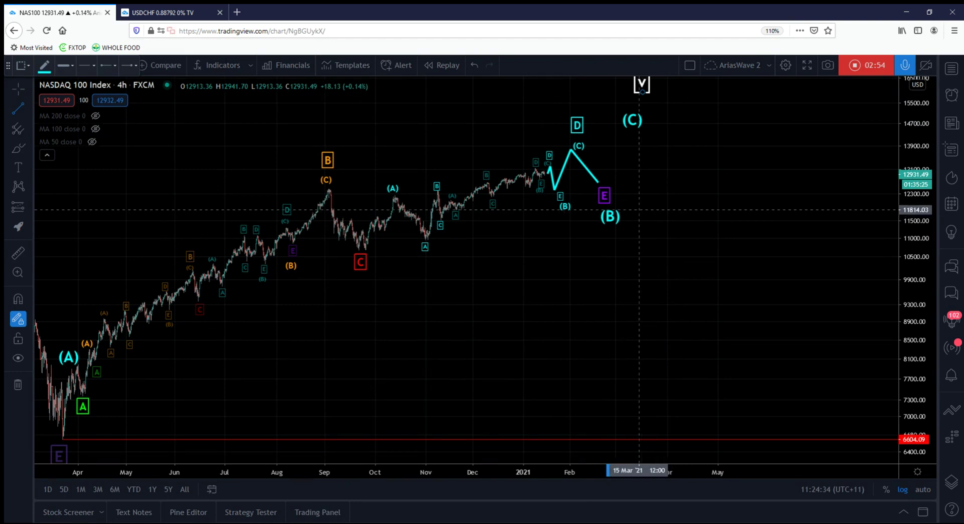
pyautogui.click(629, 134)
pyautogui.click(767, 154)
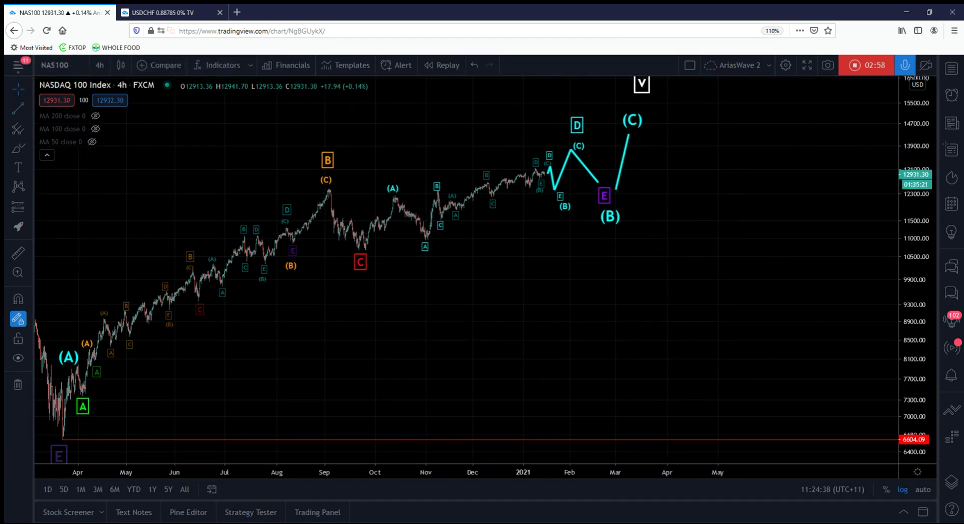
pyautogui.moveTo(577, 125); pyautogui.dragTo(563, 132)
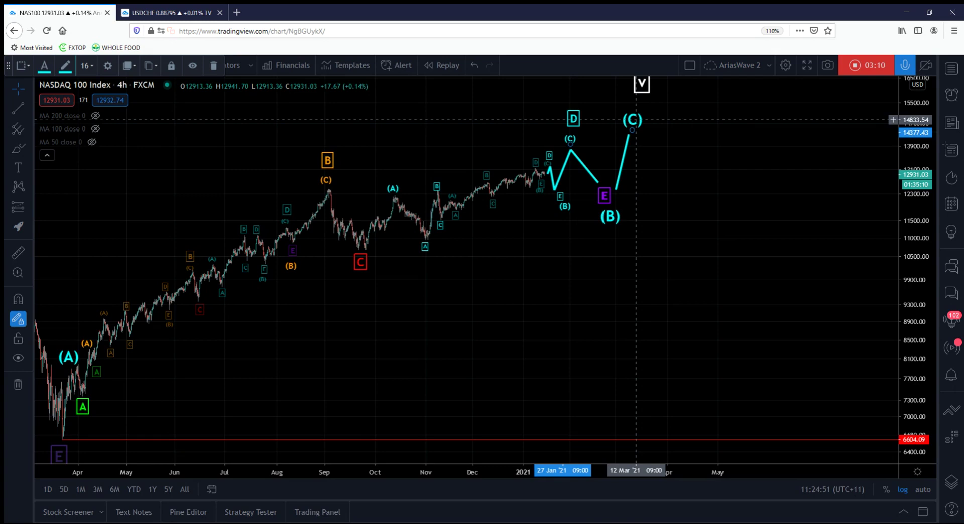
# Place the large (C) label at the top of the final rising cyan leg.
pyautogui.moveTo(634, 120); pyautogui.dragTo(634, 115)
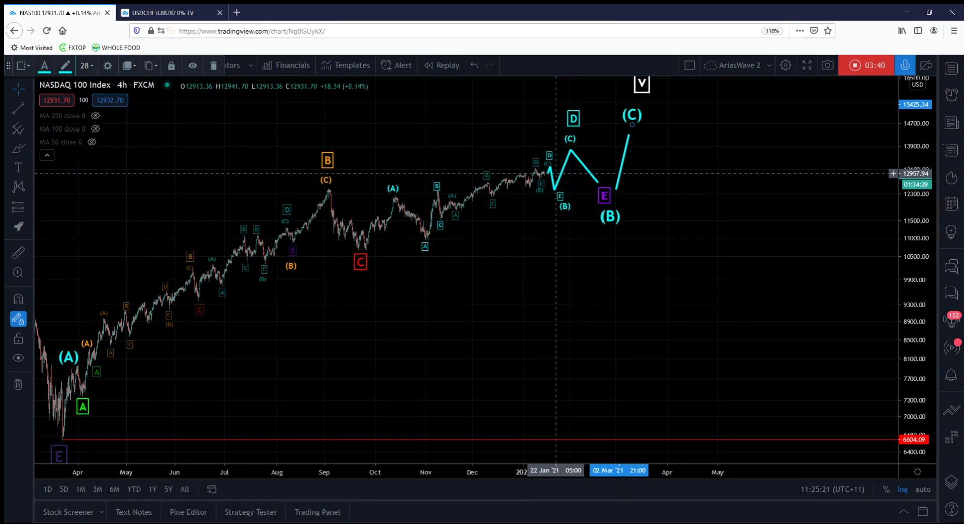
pyautogui.scroll(-3, 467, 272)
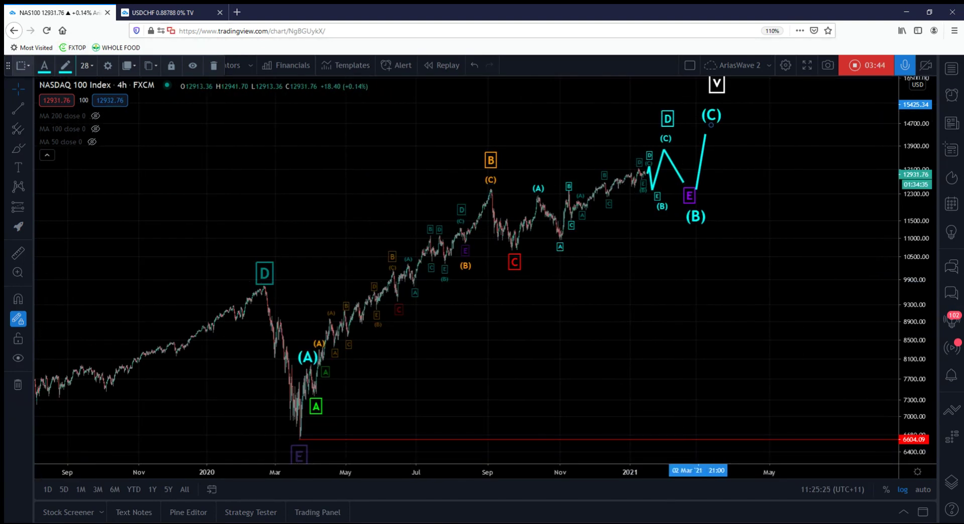
pyautogui.click(20, 65)
pyautogui.click(100, 65)
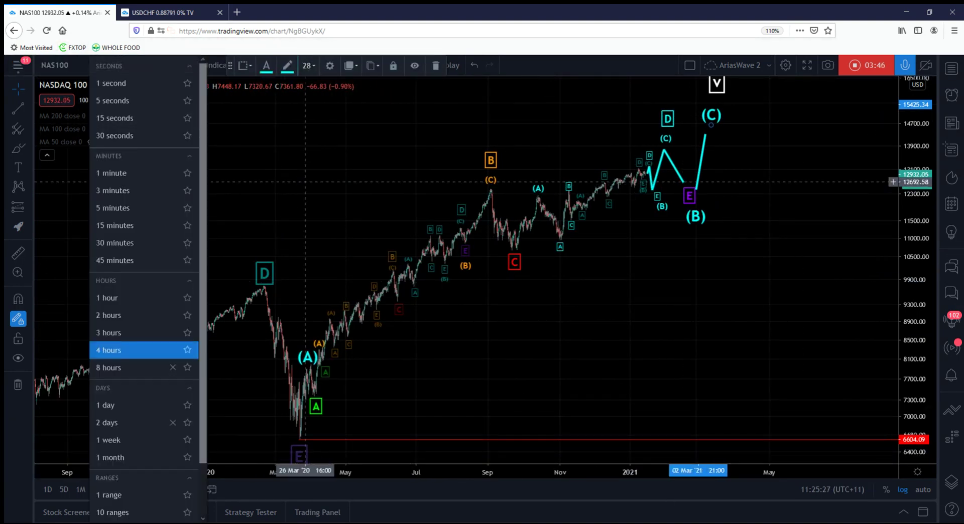
pyautogui.click(321, 179)
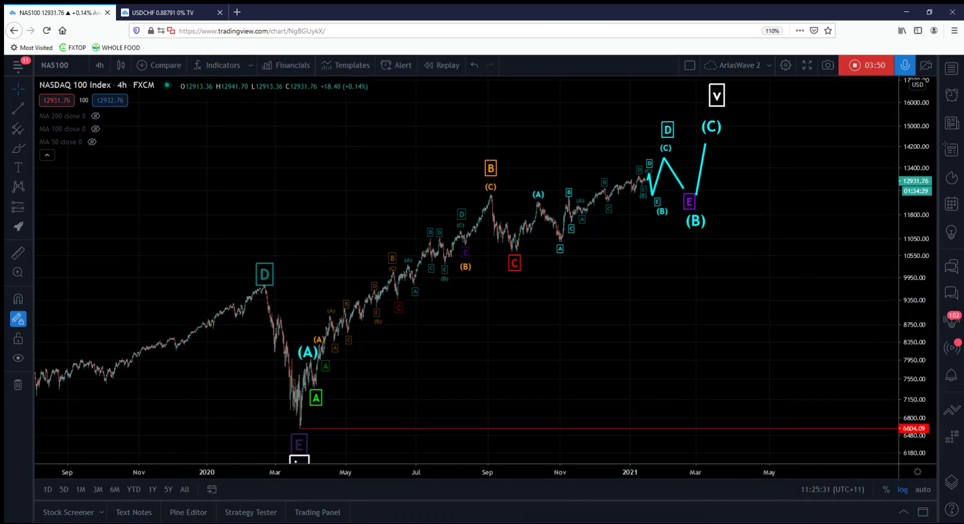
pyautogui.moveTo(836, 191); pyautogui.dragTo(765, 190)
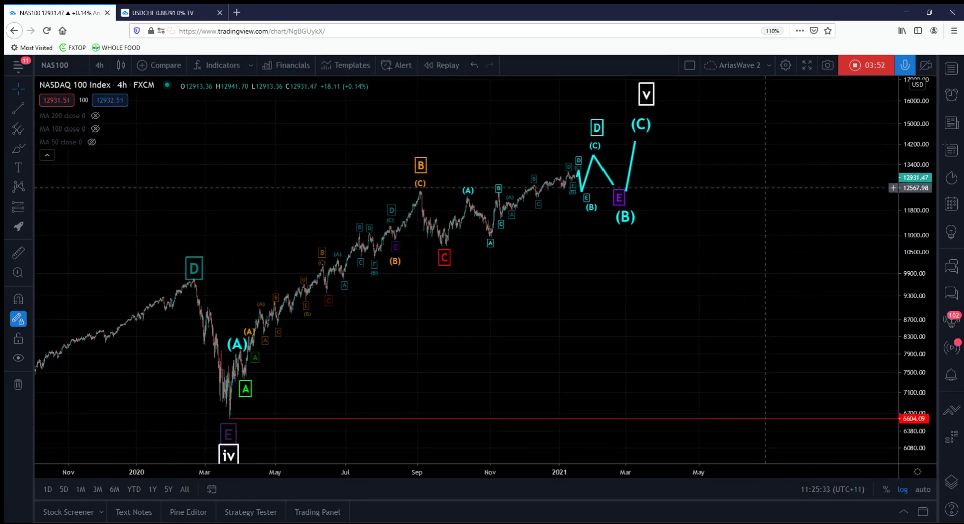
pyautogui.click(224, 457)
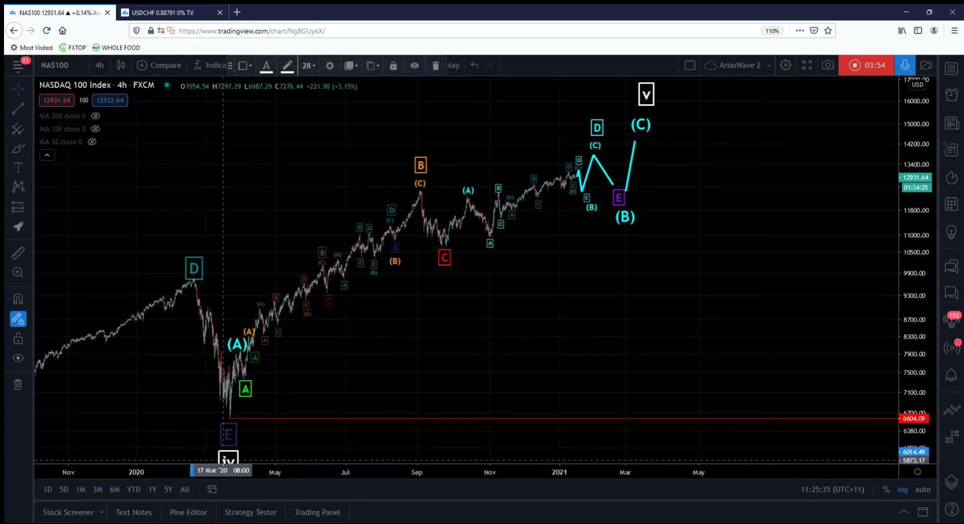
pyautogui.click(190, 286)
pyautogui.moveTo(191, 265); pyautogui.dragTo(188, 263)
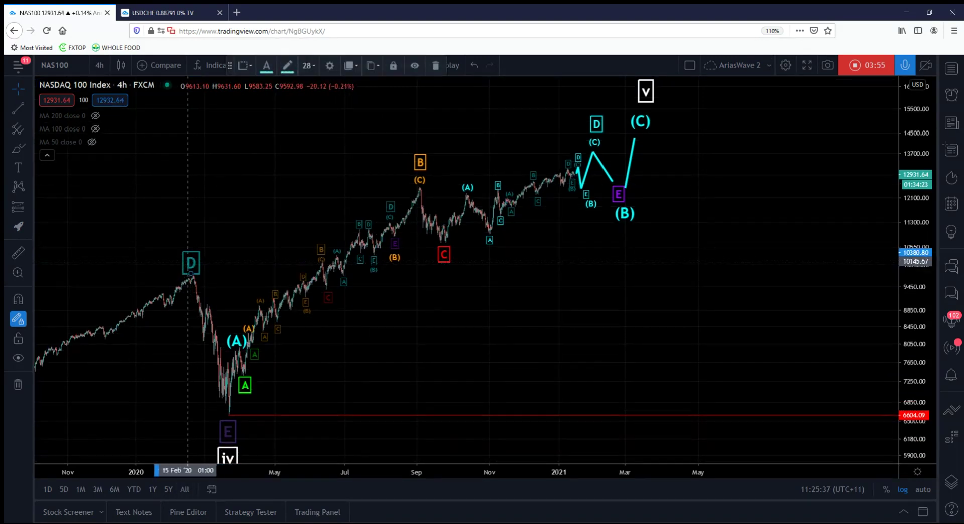